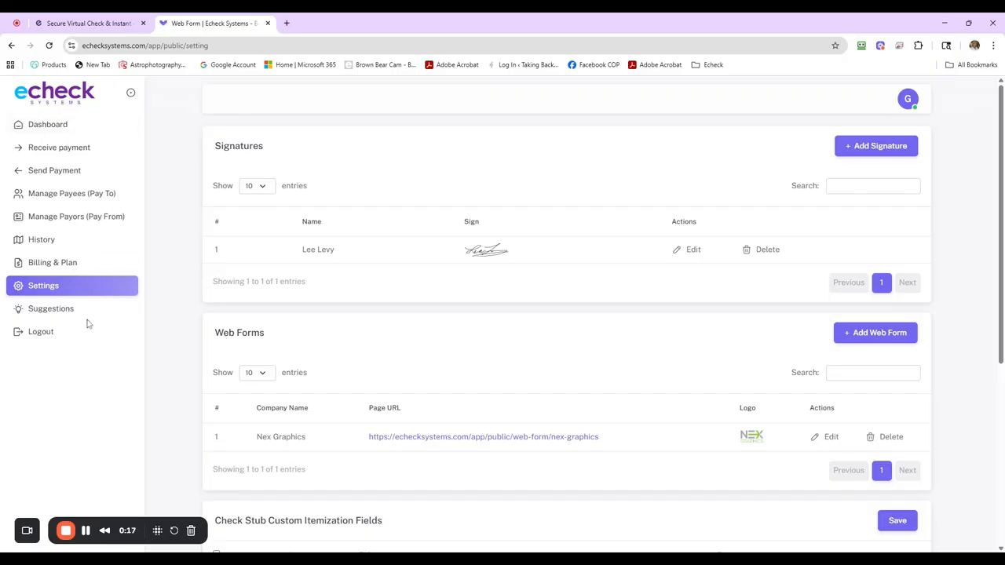
Step: In the settings' check stub custom itemization fields, change the Invoice Number field's type to Text
left_click(77, 288)
scroll(498, 350, "down", 4)
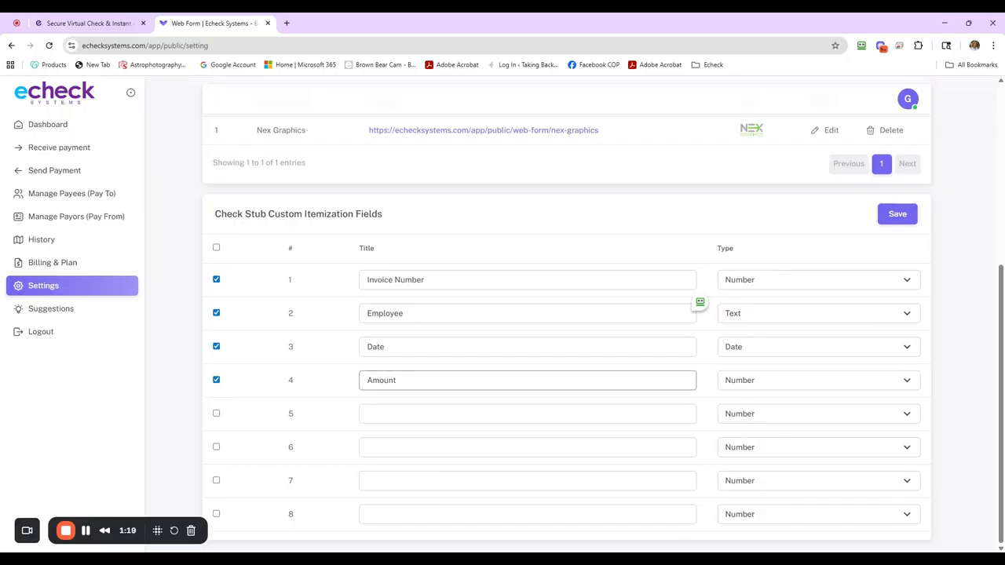
left_click(512, 304)
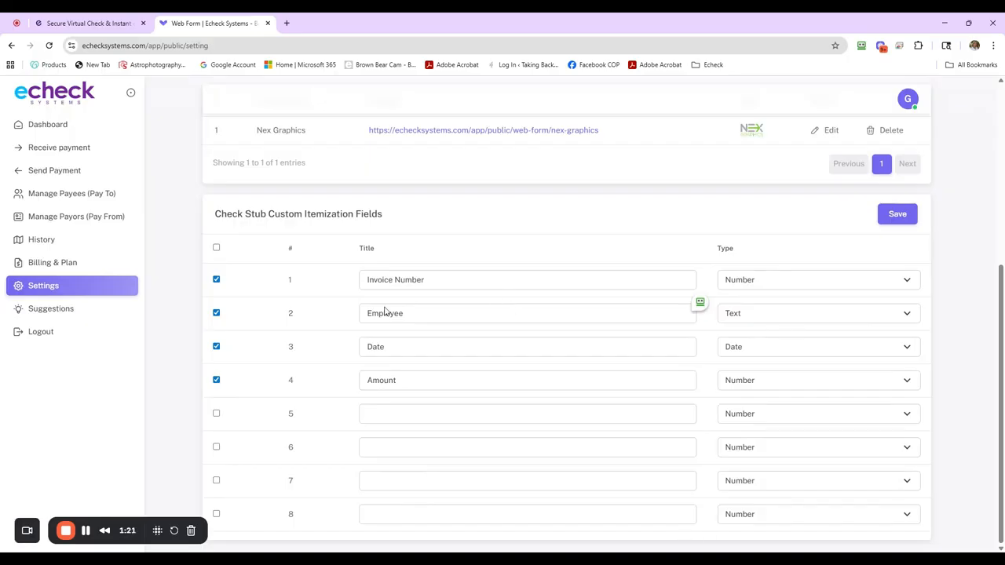
left_click(377, 413)
left_click(408, 421)
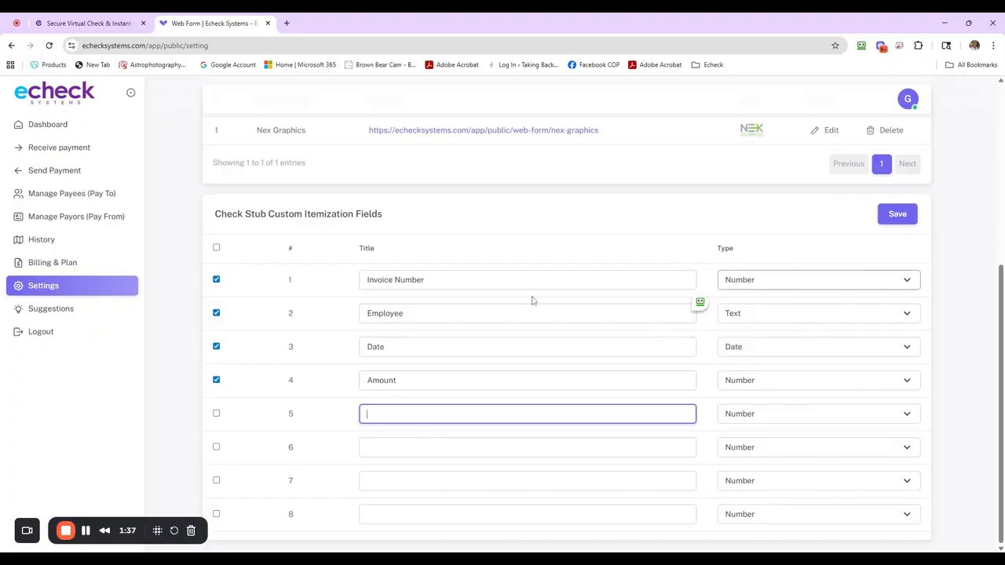
left_click(764, 290)
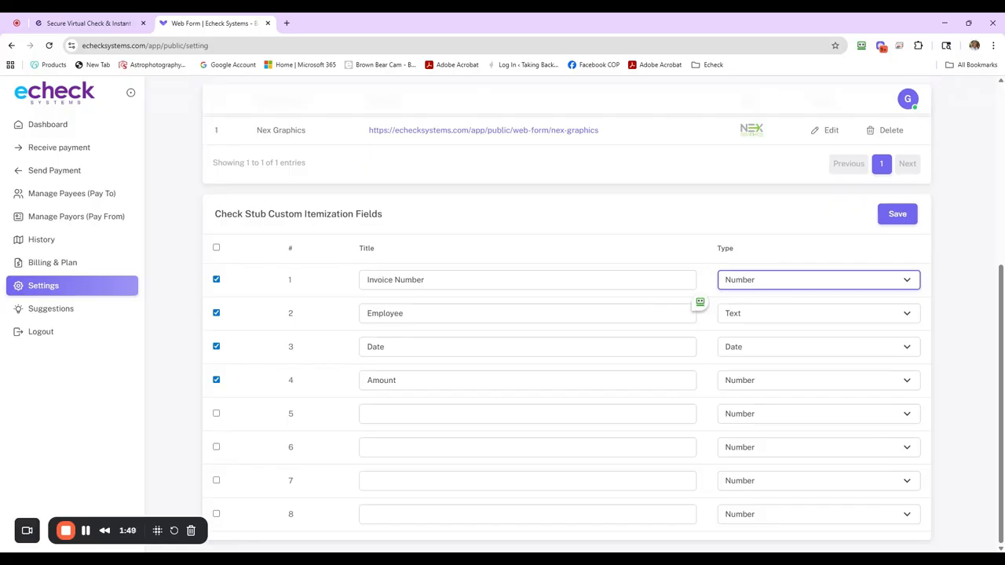
left_click(769, 307)
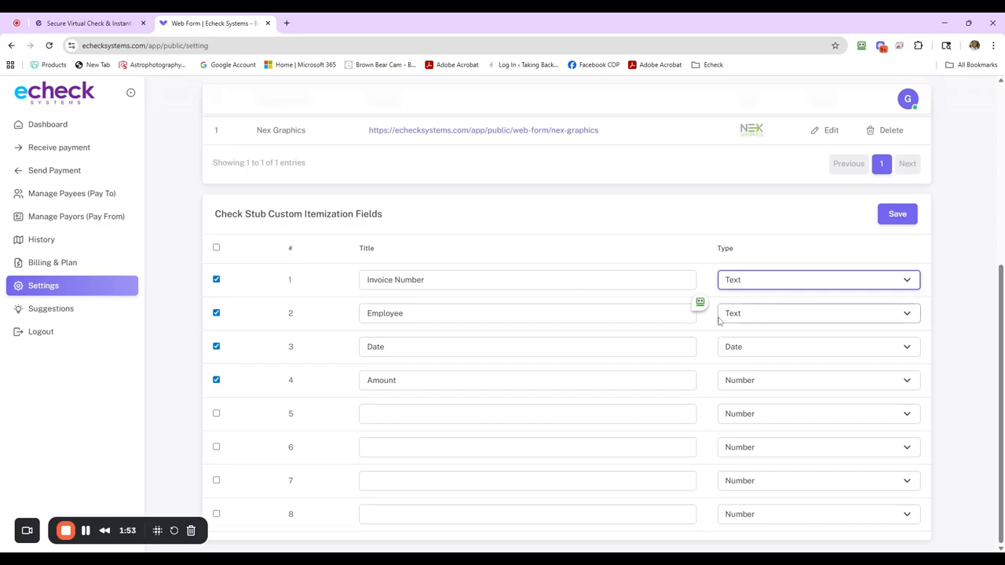
left_click(776, 350)
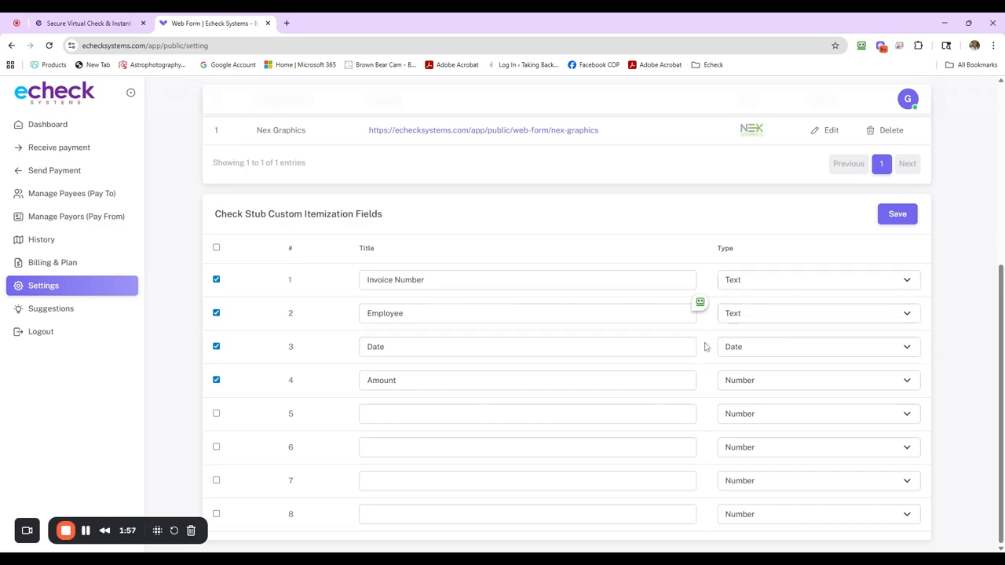
left_click(749, 384)
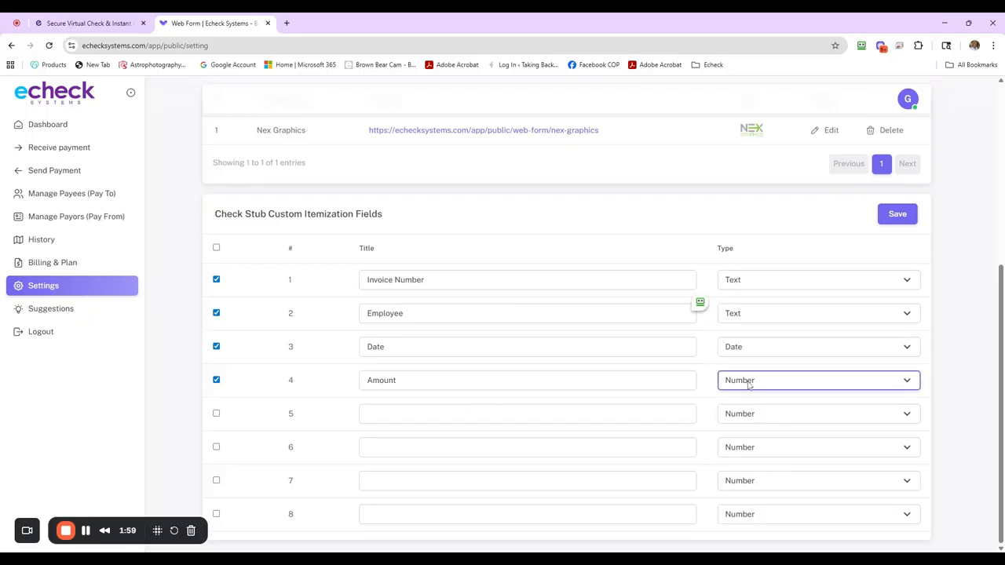
left_click(707, 368)
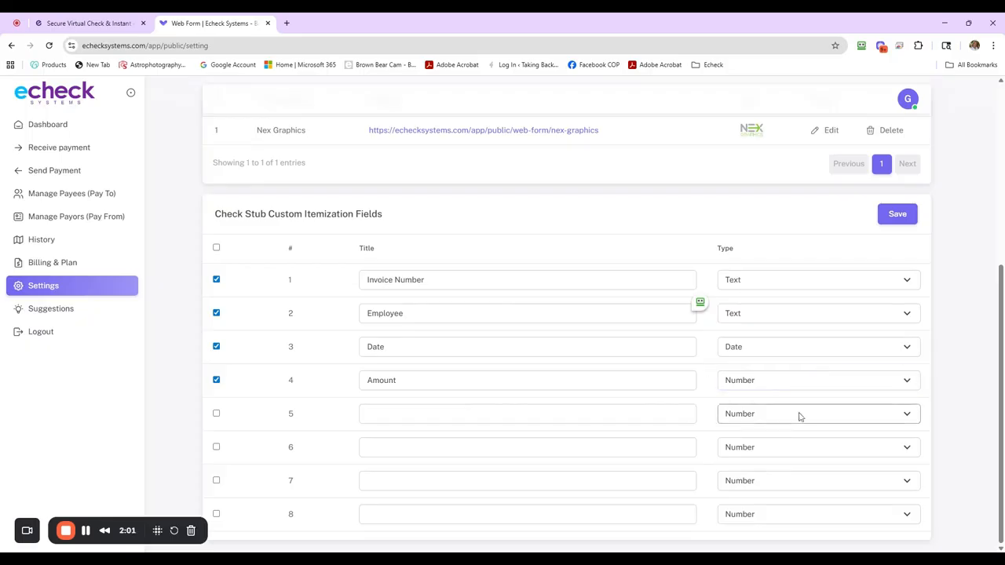
Step: Title the fifth check stub itemization field "Field 5" and enable it
left_click(465, 410)
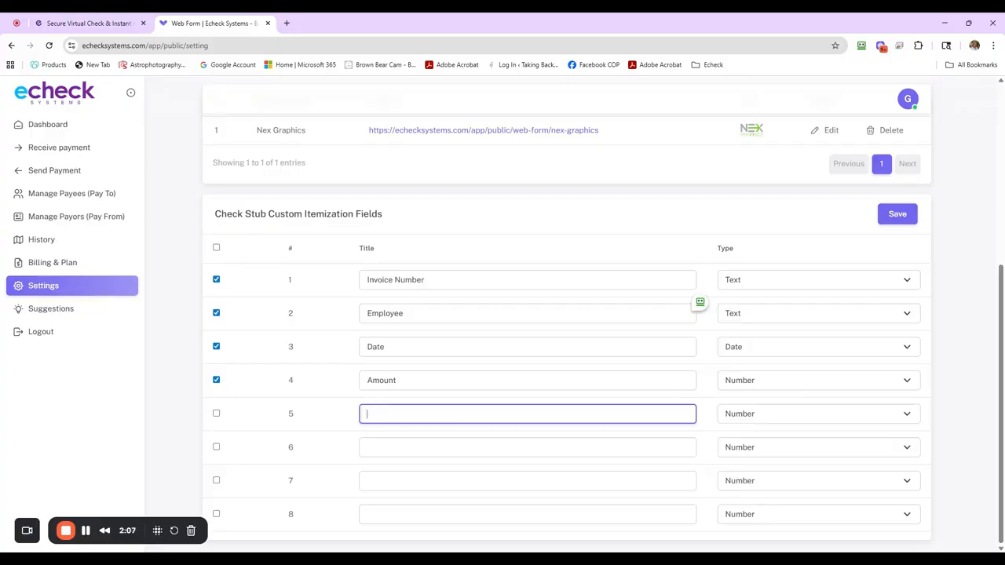
type("Field 5")
left_click(216, 414)
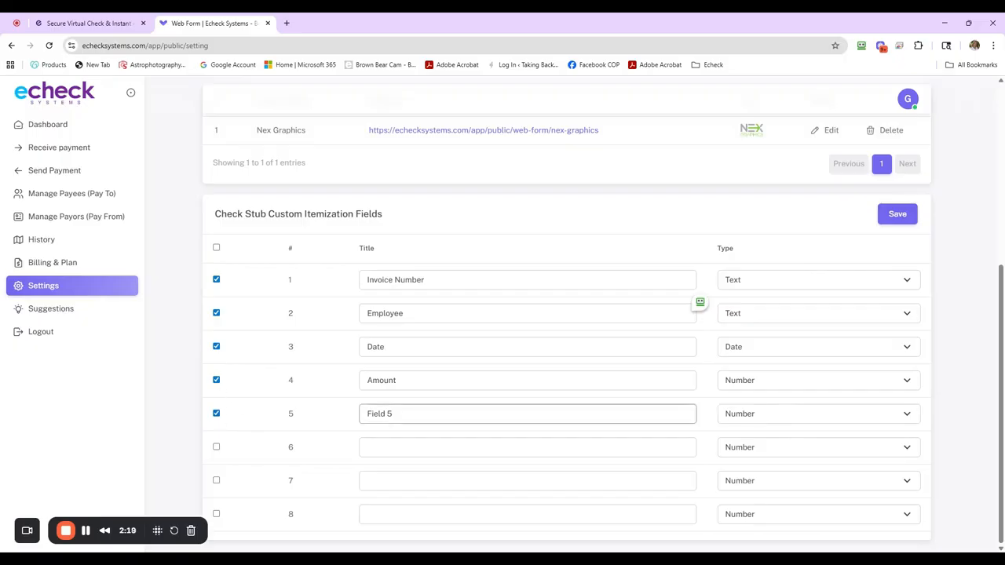
Step: Disable the fifth check stub itemization field and clear its title
left_click(216, 346)
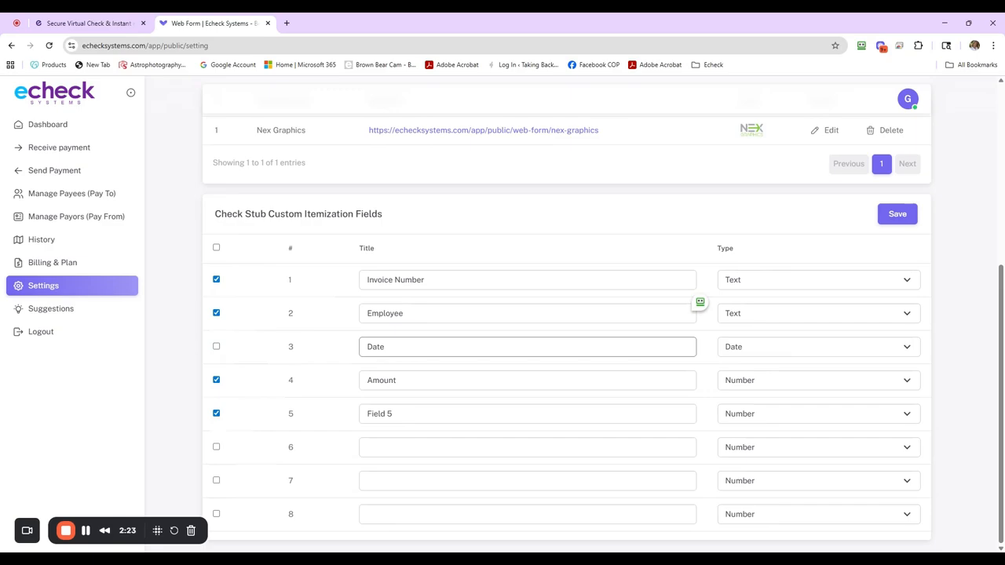
left_click(216, 346)
left_click(217, 414)
key("Tab")
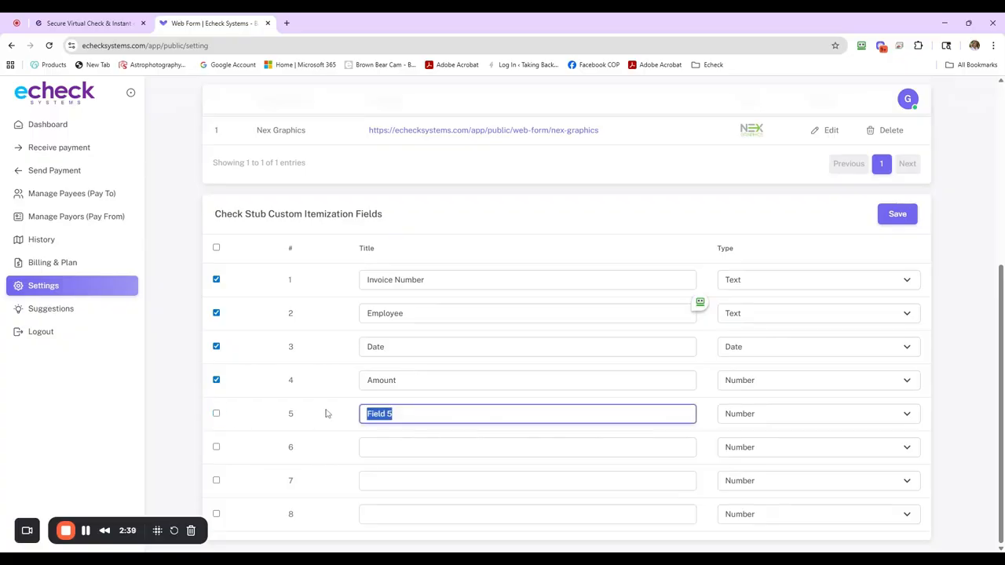
key("BackSpace")
Step: Save the check stub custom itemization fields
left_click(896, 216)
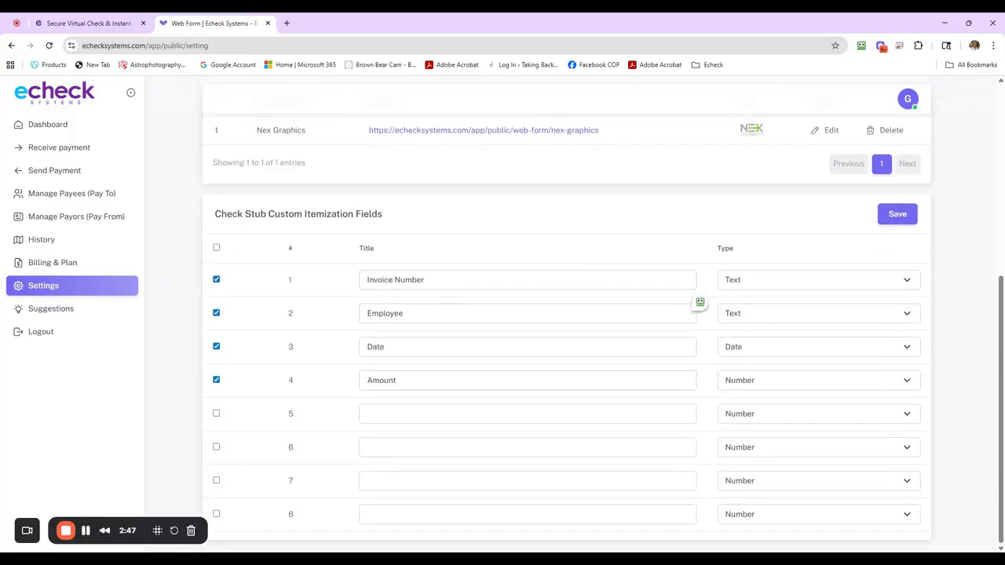
scroll(465, 378, "up", 6)
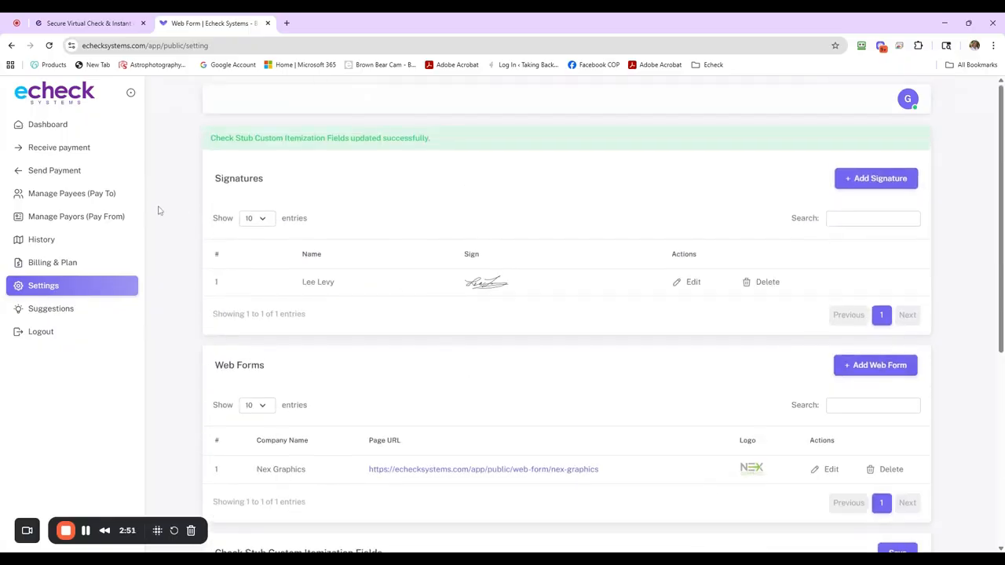
Step: Create a new send payment check with an amount of 800.00
left_click(70, 172)
left_click(652, 149)
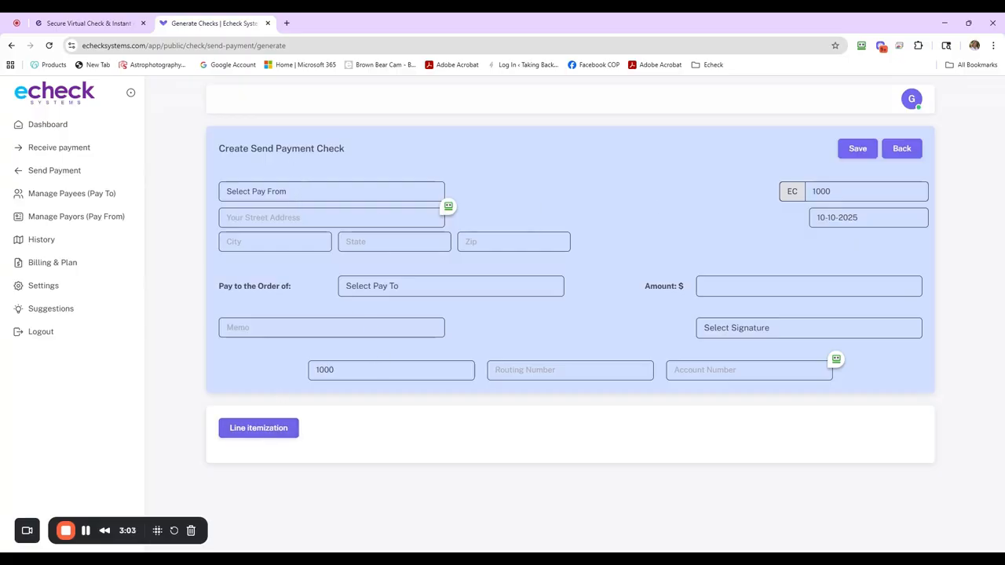
left_click(778, 283)
type("800.00")
key("Tab")
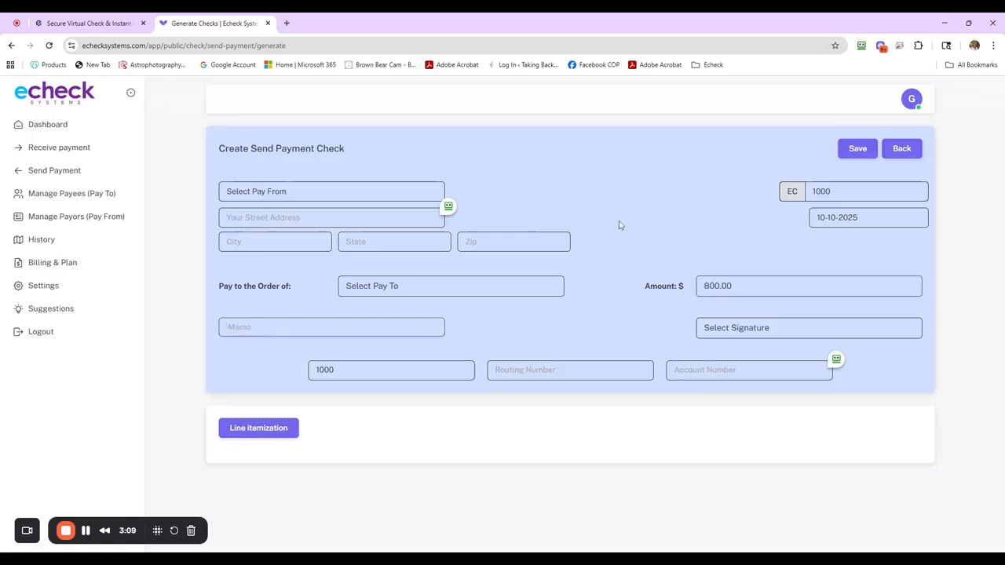
Step: Add line itemization to the check, entering invoice 12585, the employee's full name, date 10-01-2025 and amount 100.00 in the first line
left_click(271, 434)
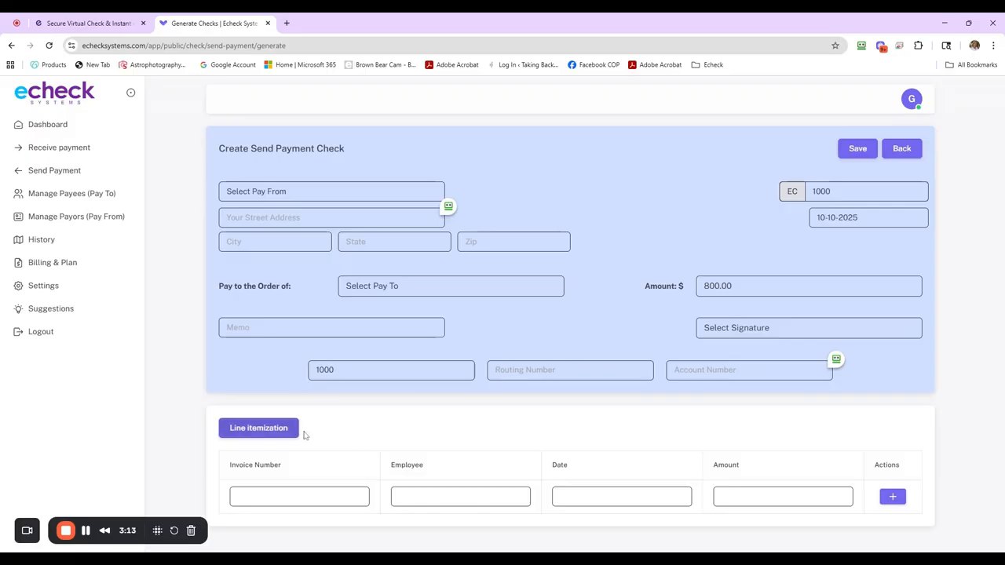
left_click(299, 496)
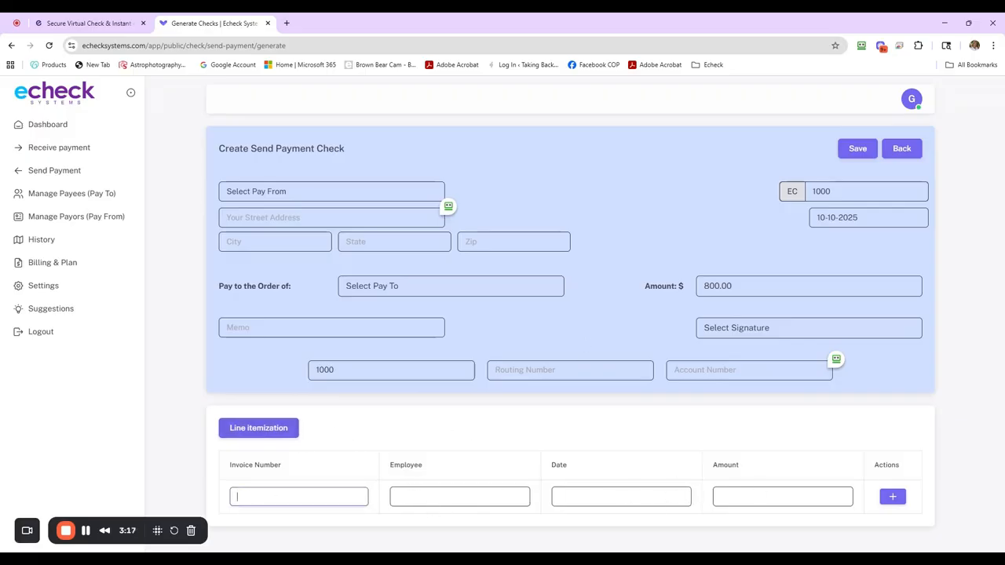
type("12585")
key("Tab")
type("John")
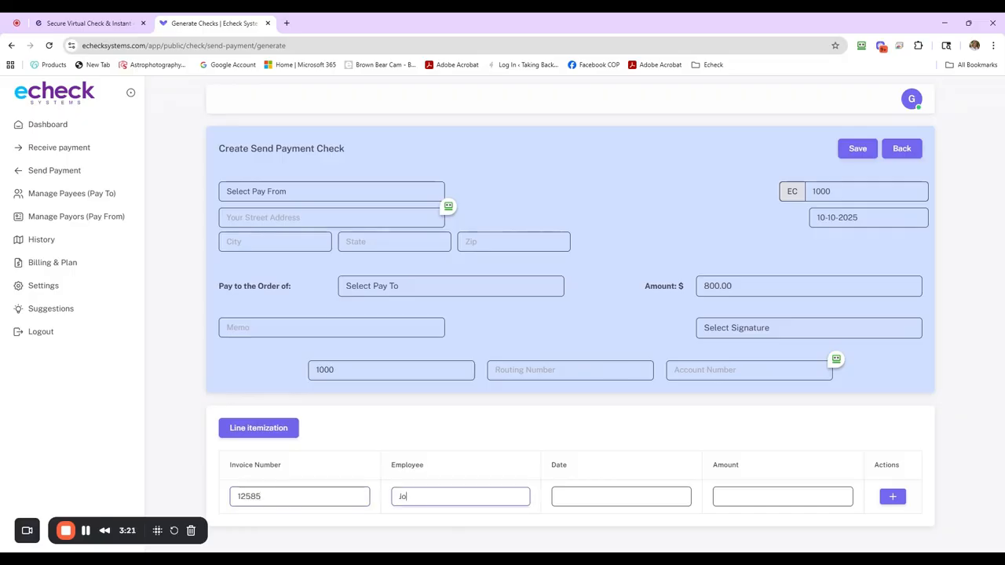
type("ith")
key("Tab")
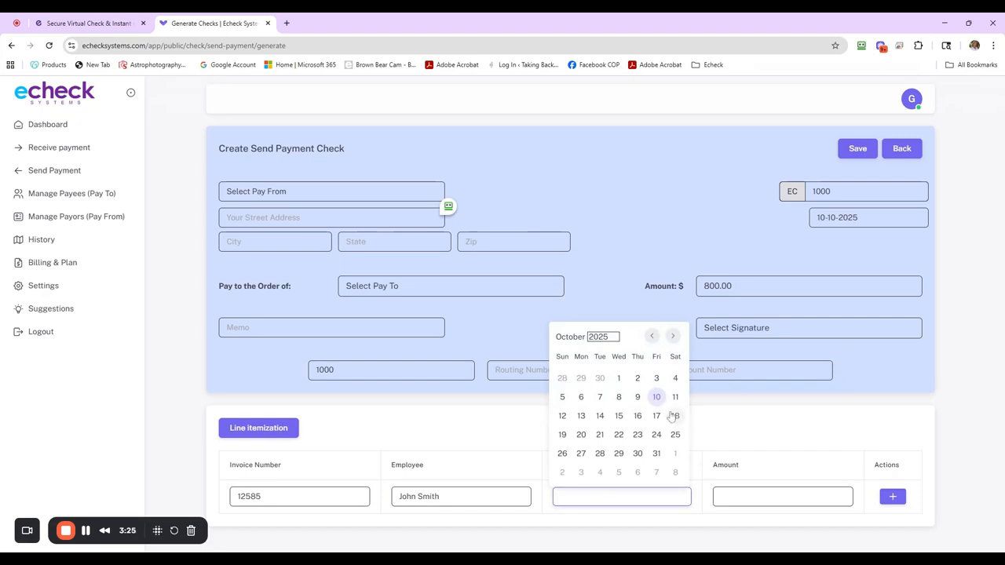
left_click(619, 380)
left_click(723, 496)
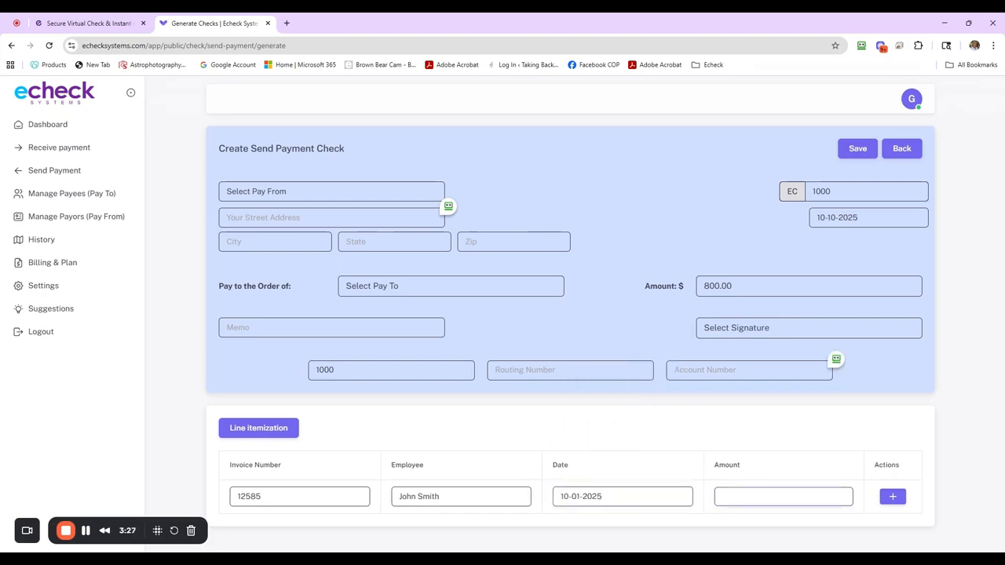
type("100.00")
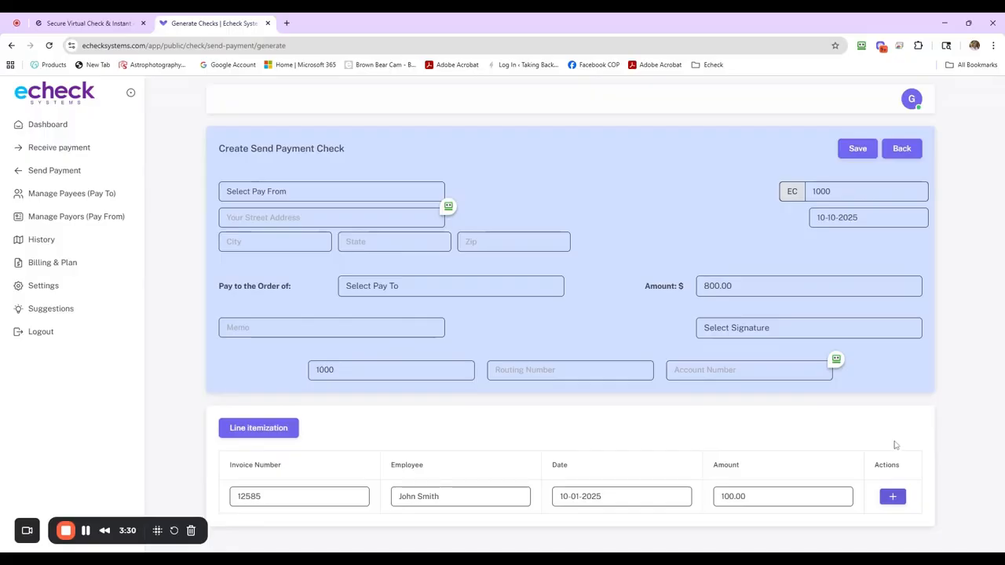
Step: Add a second itemization line with invoice 12586, the employee's full name, date 10-15-2025 and amount 200.00
left_click(893, 496)
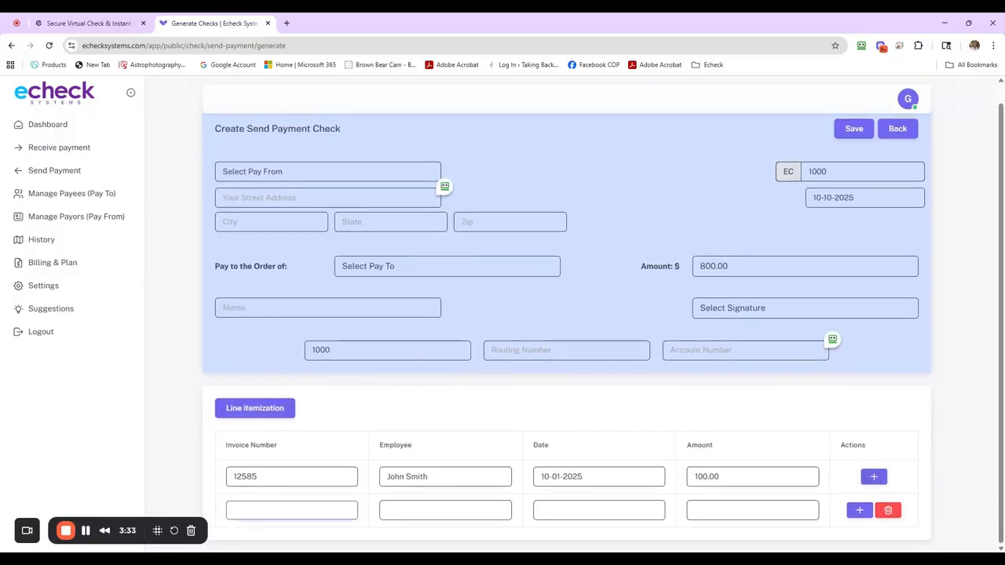
type("12586")
key("Tab")
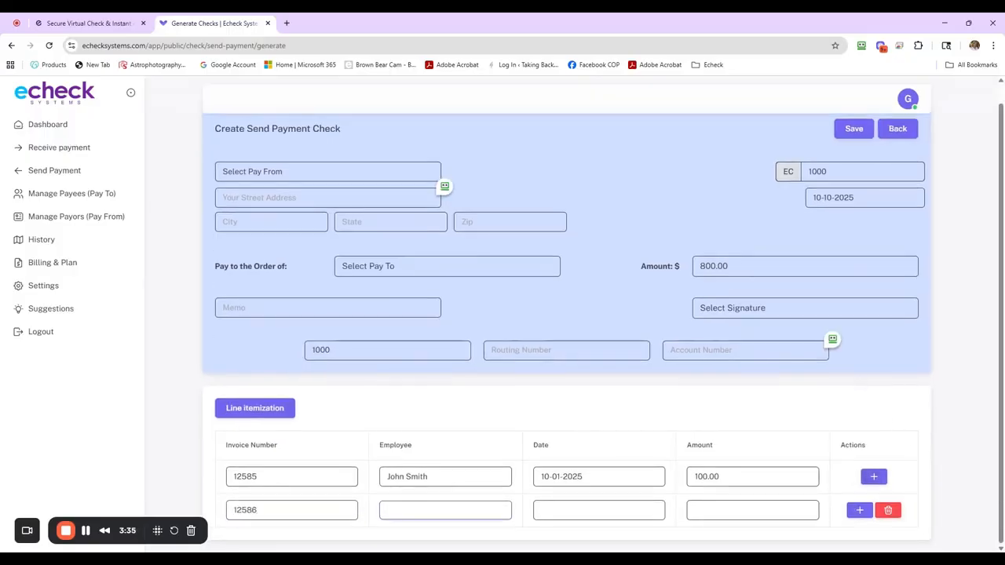
type("Jane Smith")
key("Tab")
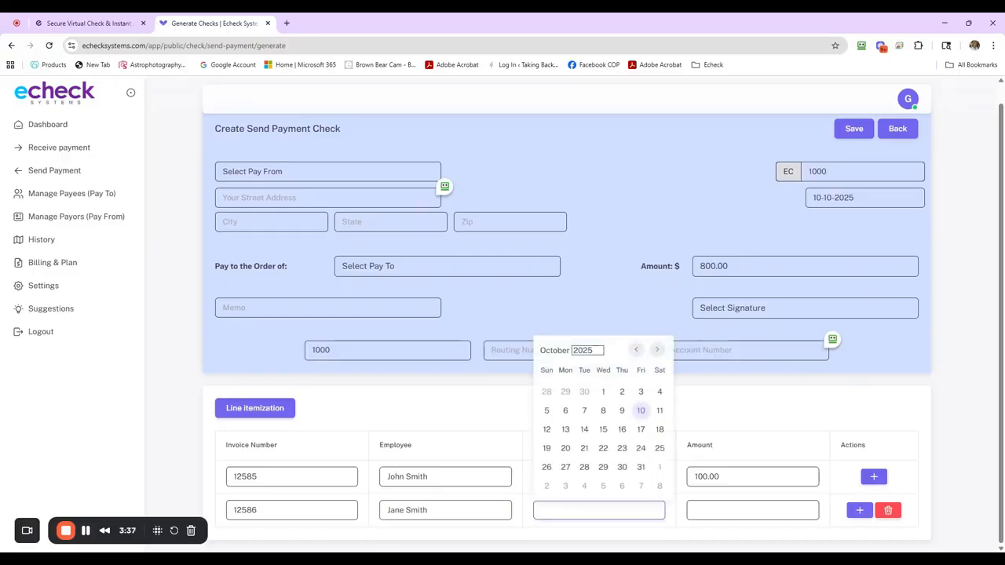
left_click(603, 429)
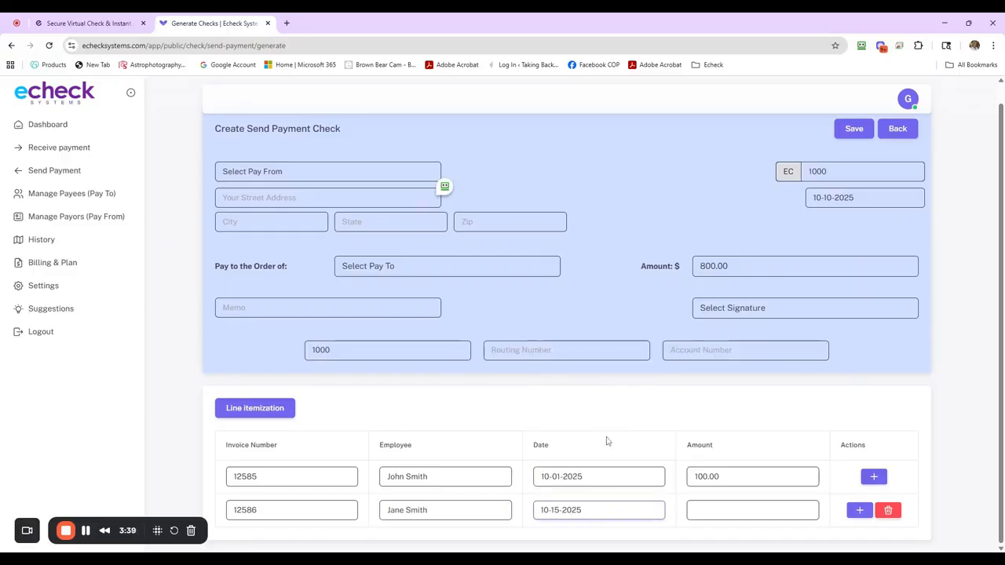
left_click(697, 509)
type("20")
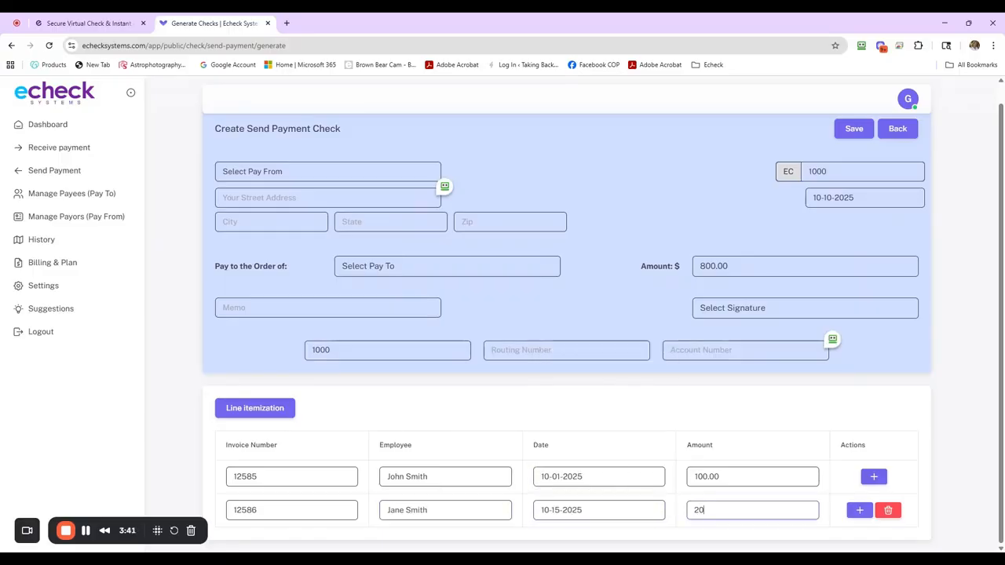
type("0.00")
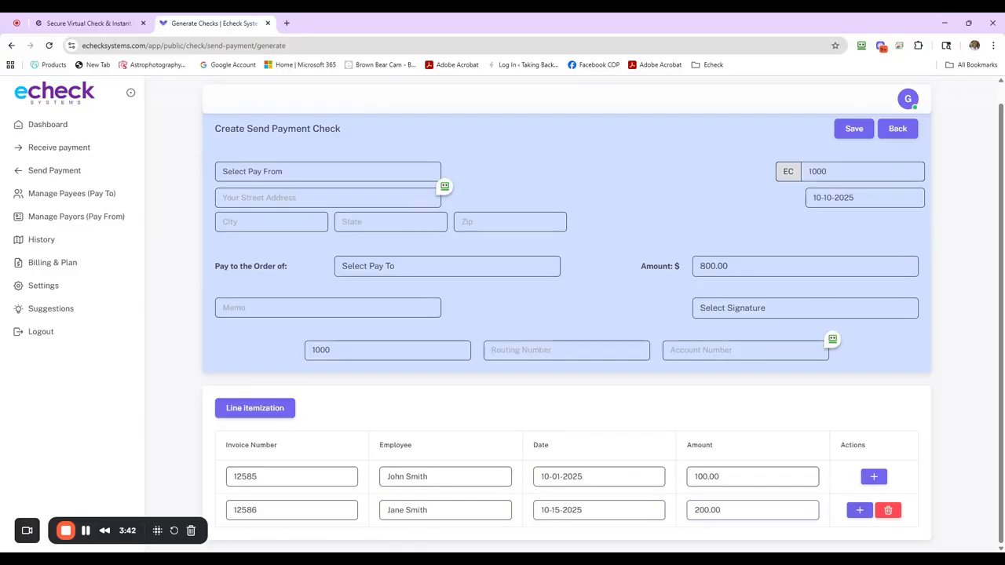
Step: Add a third itemization line with invoice 12587, the employee's full name, date 10-15-2025 and amount 500.00
left_click(860, 510)
scroll(840, 429, "down", 1)
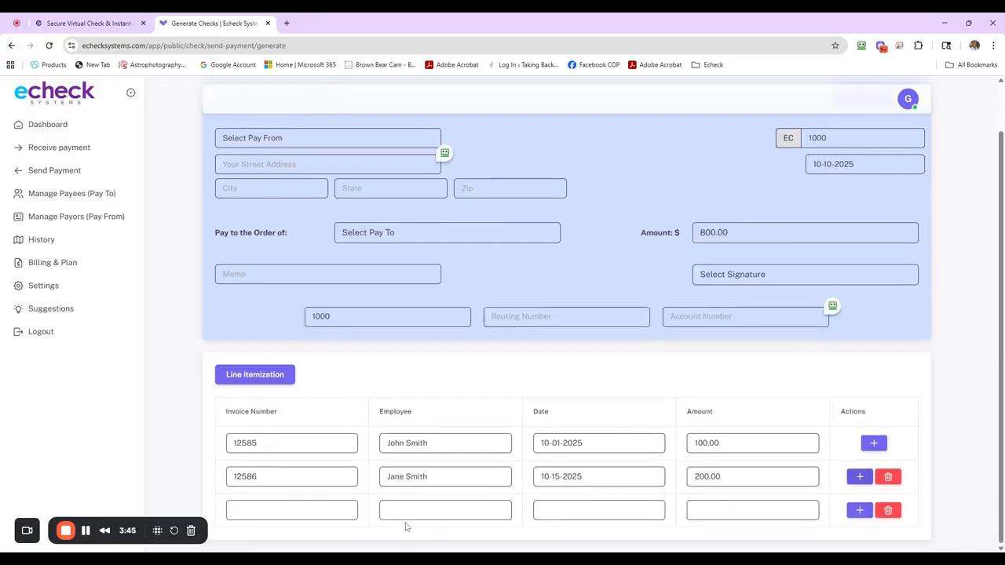
left_click(292, 516)
type("12")
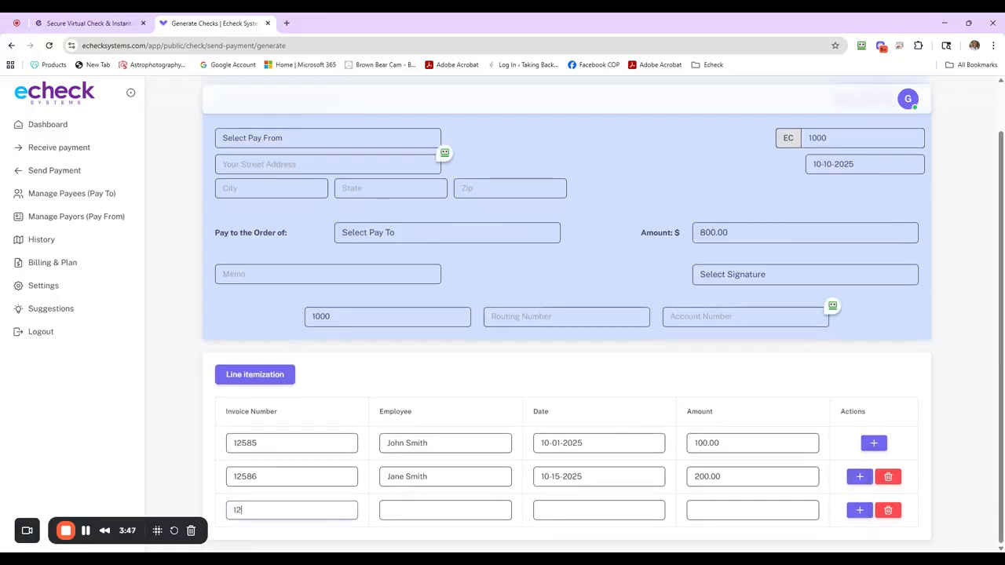
type("587")
key("Tab")
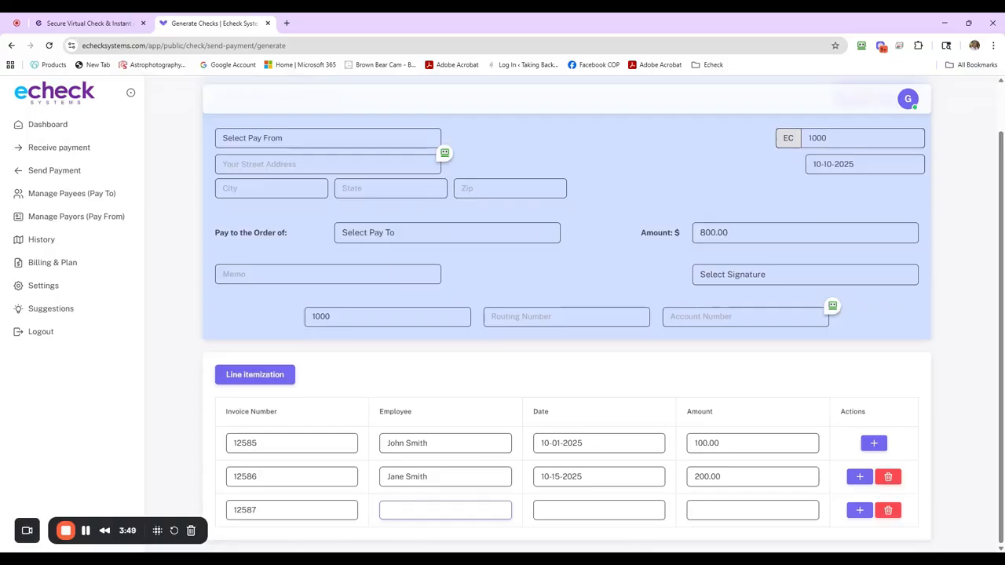
type("Jason Smith")
key("Tab")
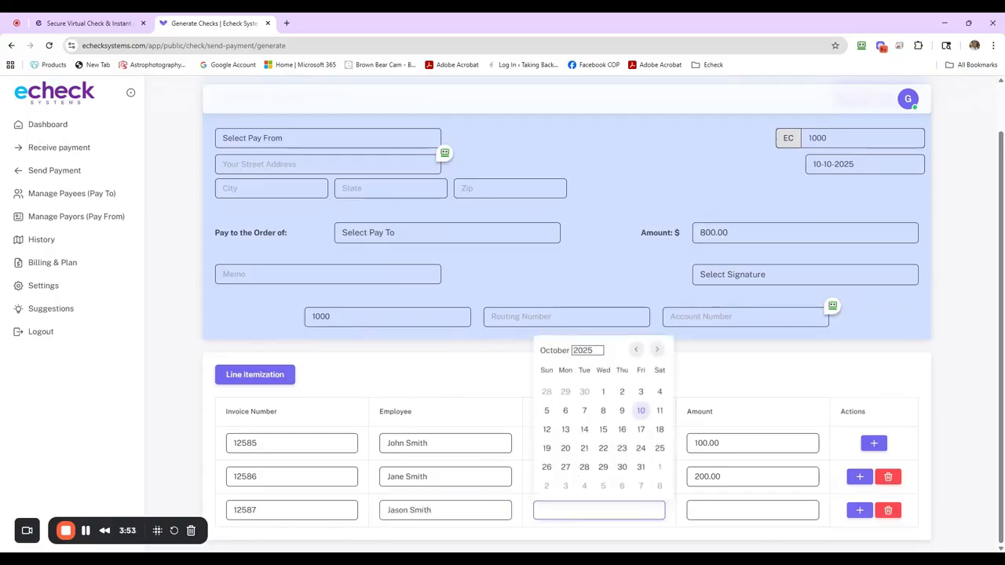
left_click(604, 430)
key("Tab")
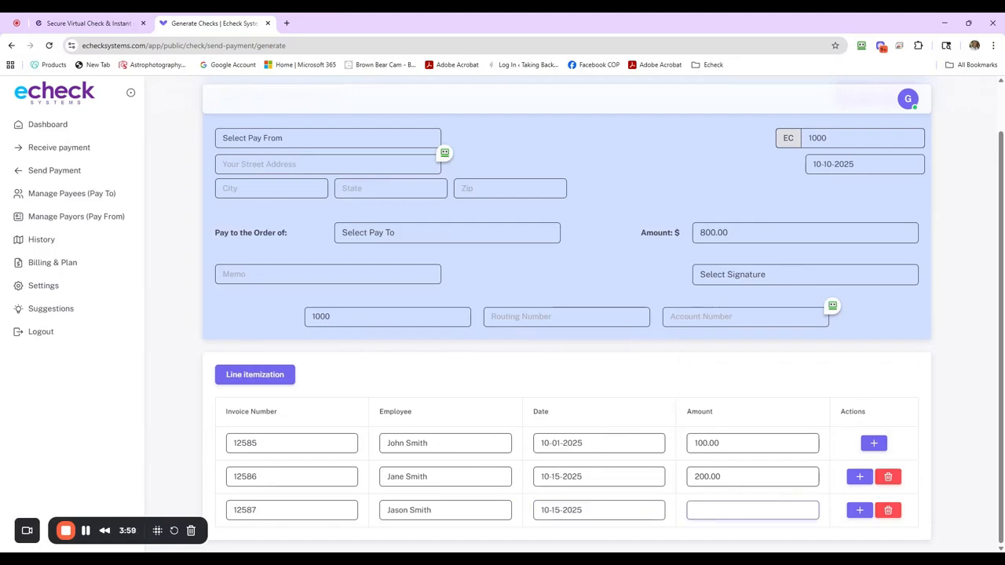
type("500.00")
key("Tab")
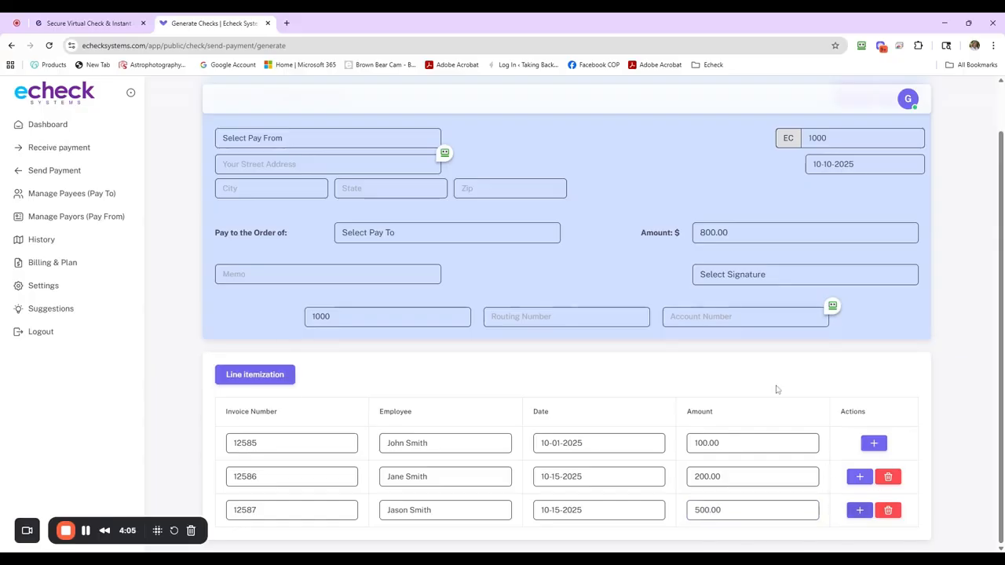
scroll(400, 249, "up", 2)
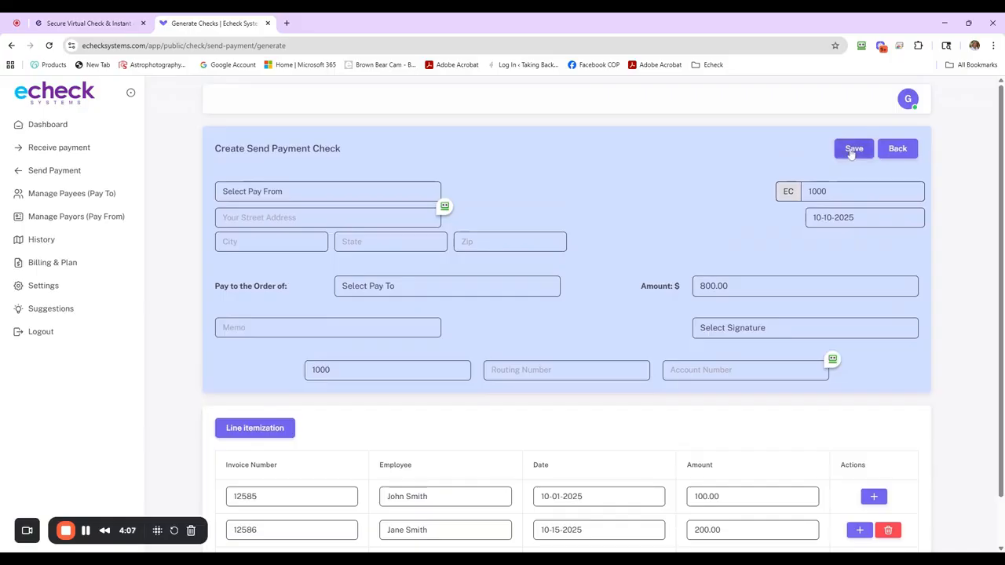
scroll(620, 258, "down", 1)
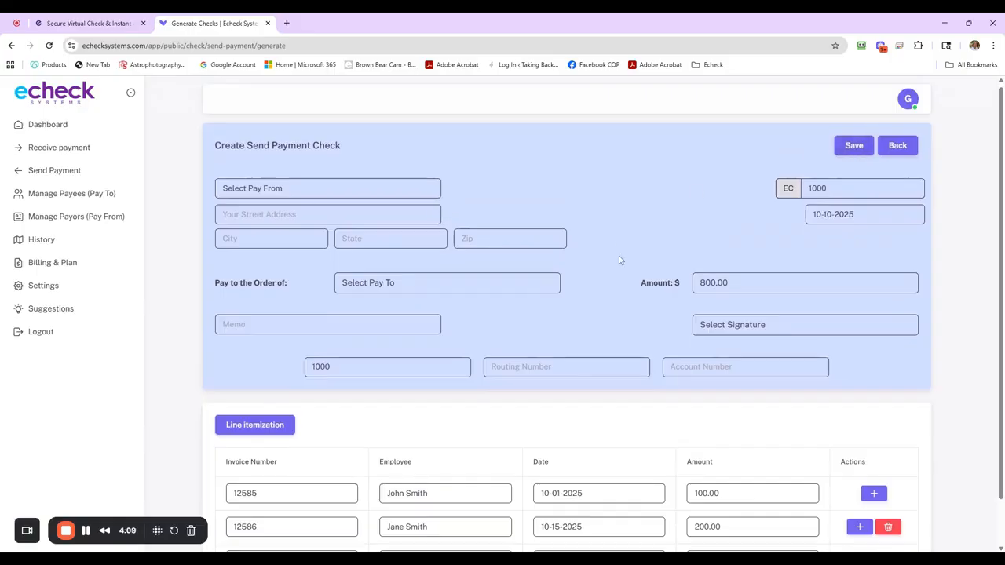
Step: Choose the saved payor as Pay From and the saved payee as Pay To on the check
scroll(619, 255, "up", 1)
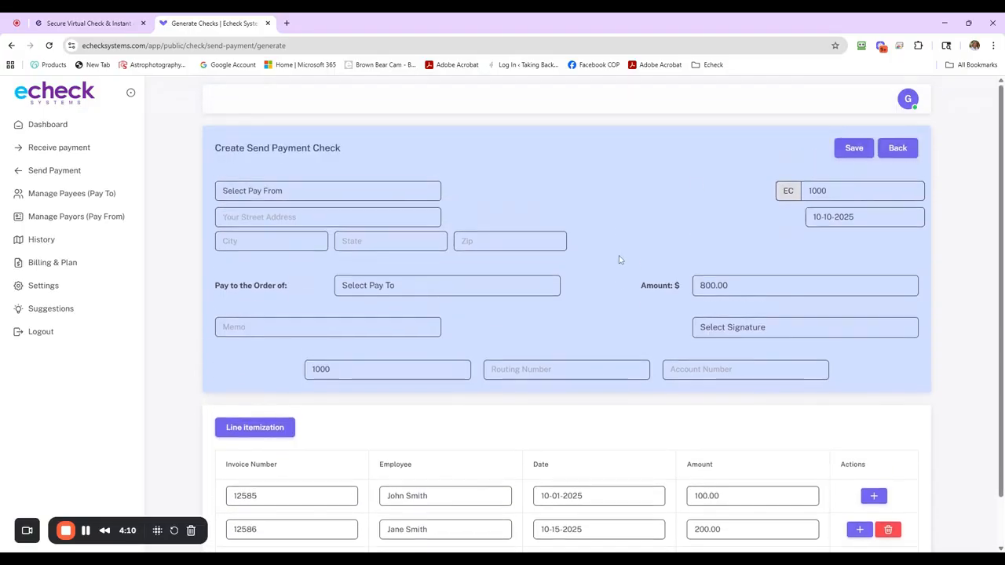
left_click(311, 195)
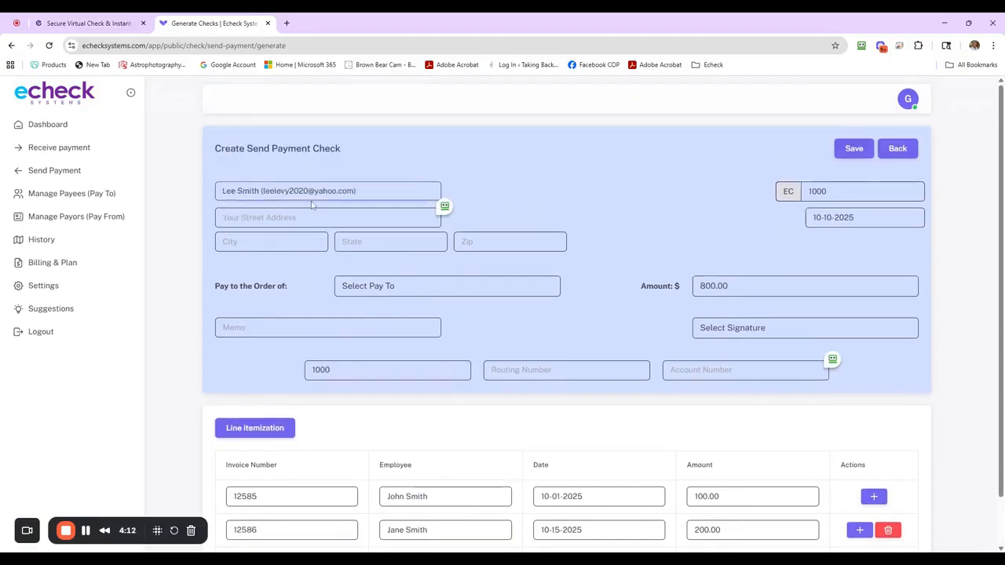
left_click(409, 299)
Step: Enter "3 employees payment" as the check's memo
scroll(604, 257, "down", 1)
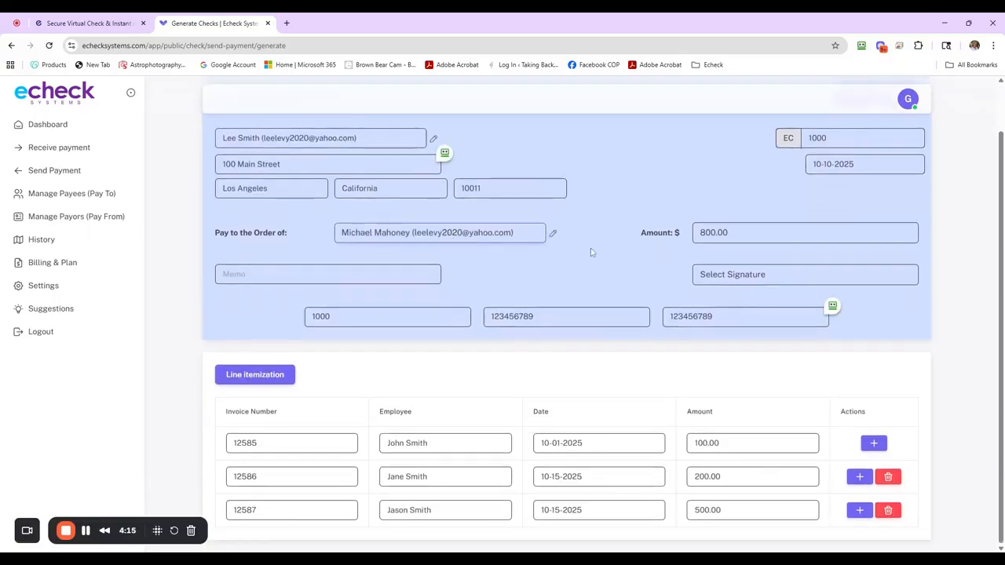
left_click(314, 274)
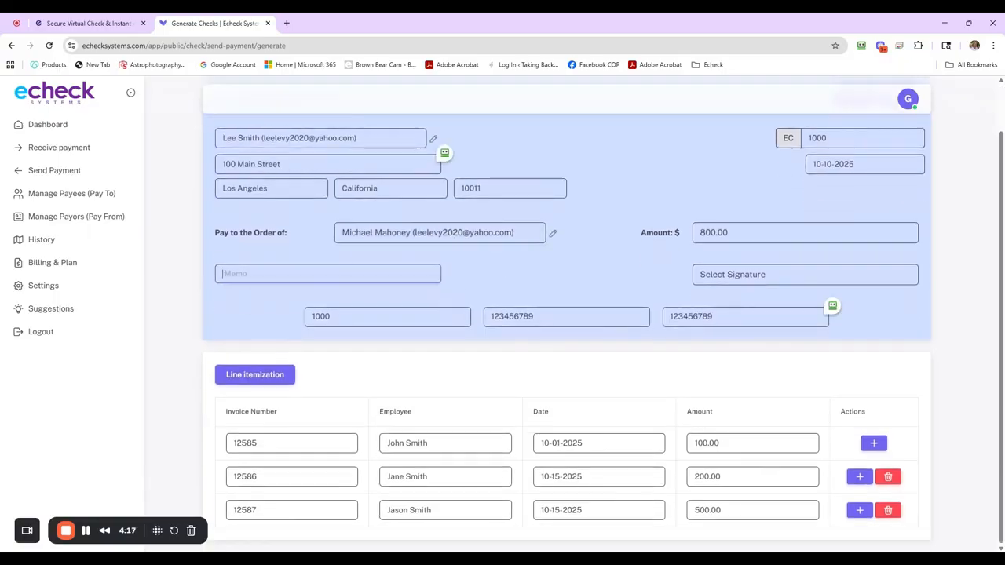
type("3 employees p")
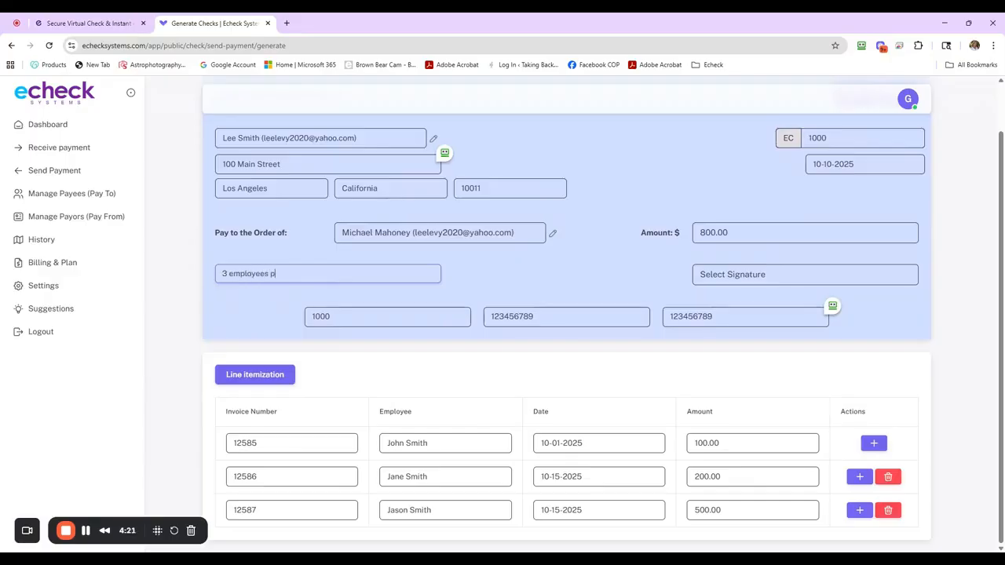
type("ayment")
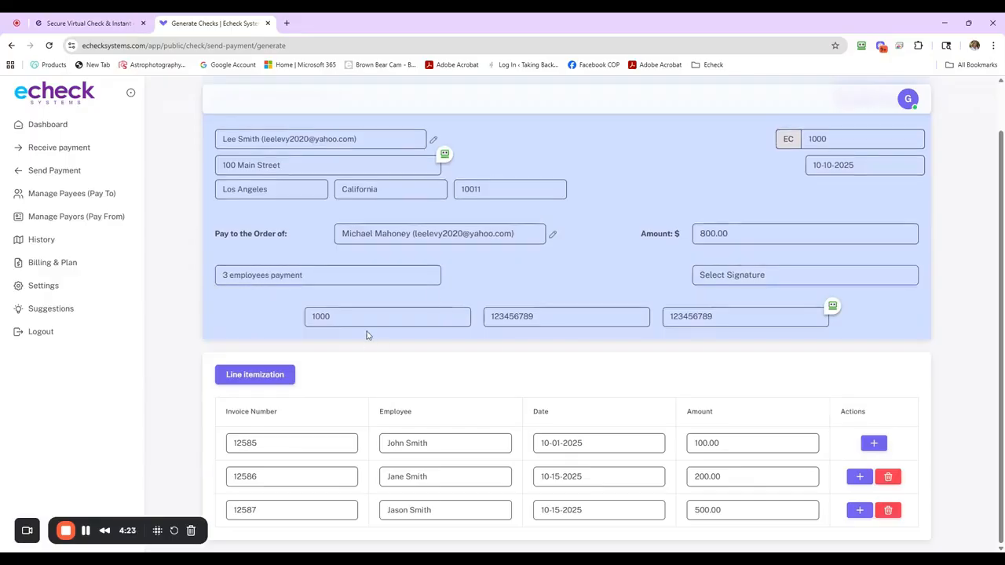
Step: Add the saved signature to the check
left_click(748, 276)
left_click(755, 292)
scroll(673, 359, "down", 1)
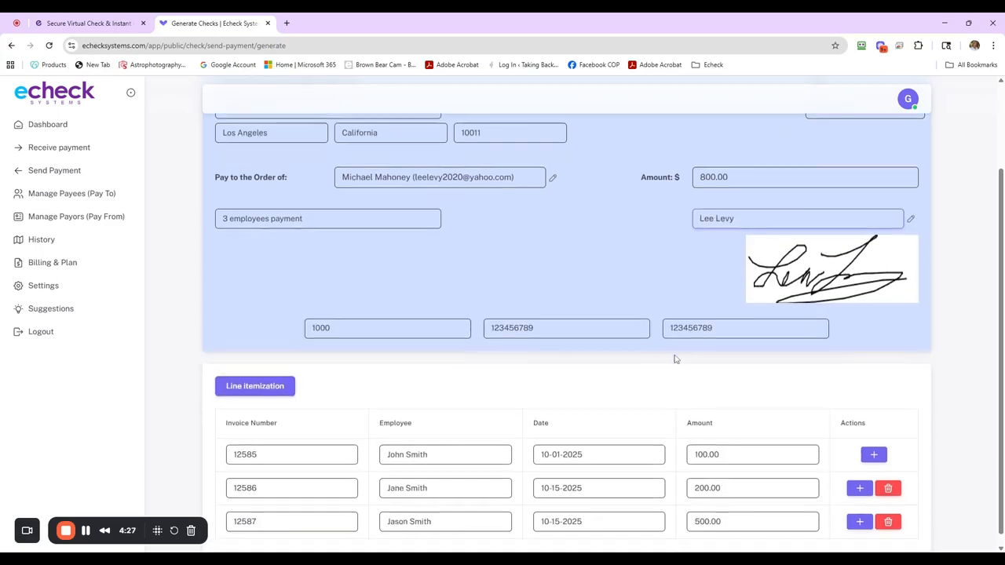
Step: Save the completed 800.00 check and generate it from the send payment list, confirming the generation
scroll(673, 359, "up", 2)
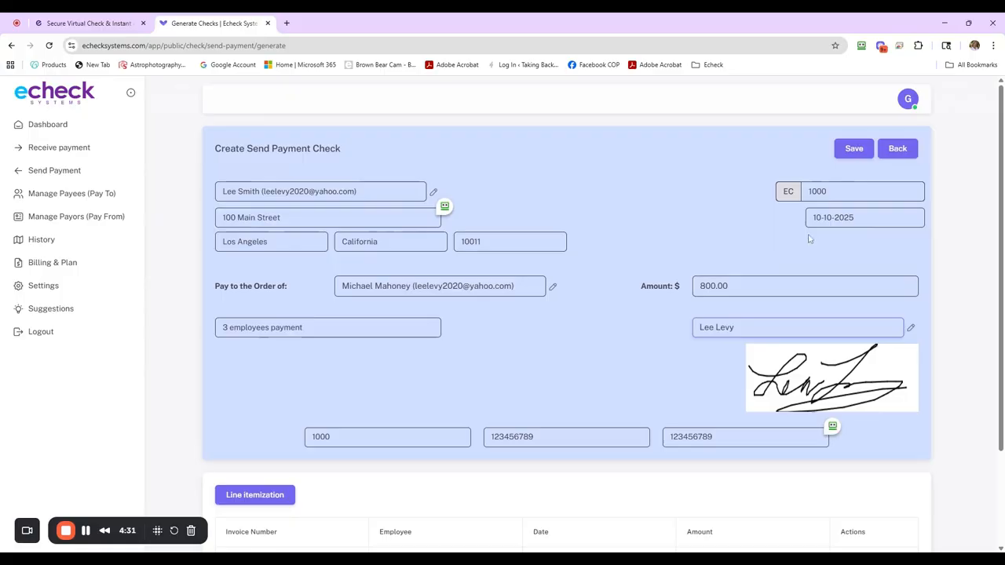
left_click(860, 149)
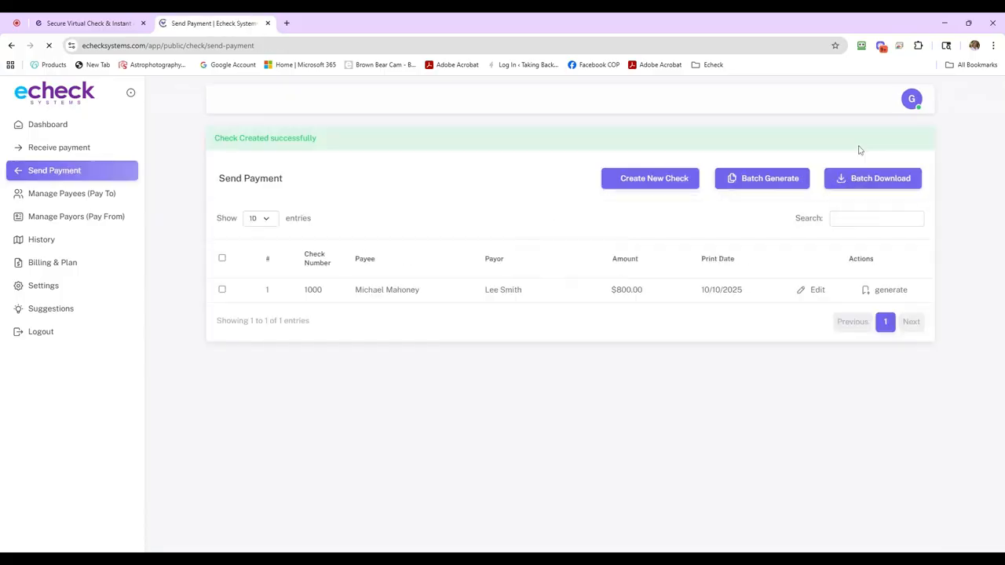
left_click(894, 291)
left_click(616, 170)
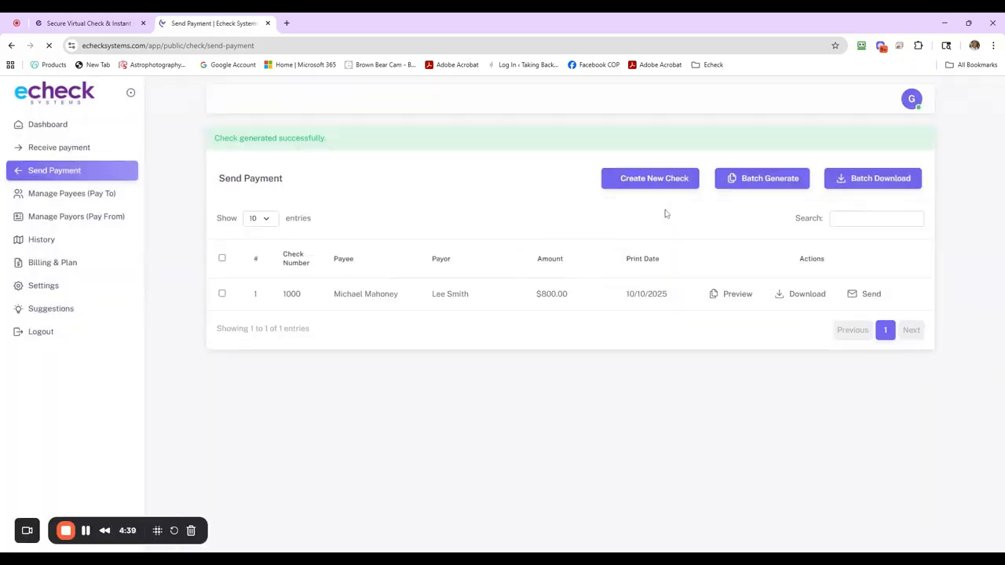
Step: Preview the generated check's PDF with its itemized stub, and return to the send payment list
left_click(738, 295)
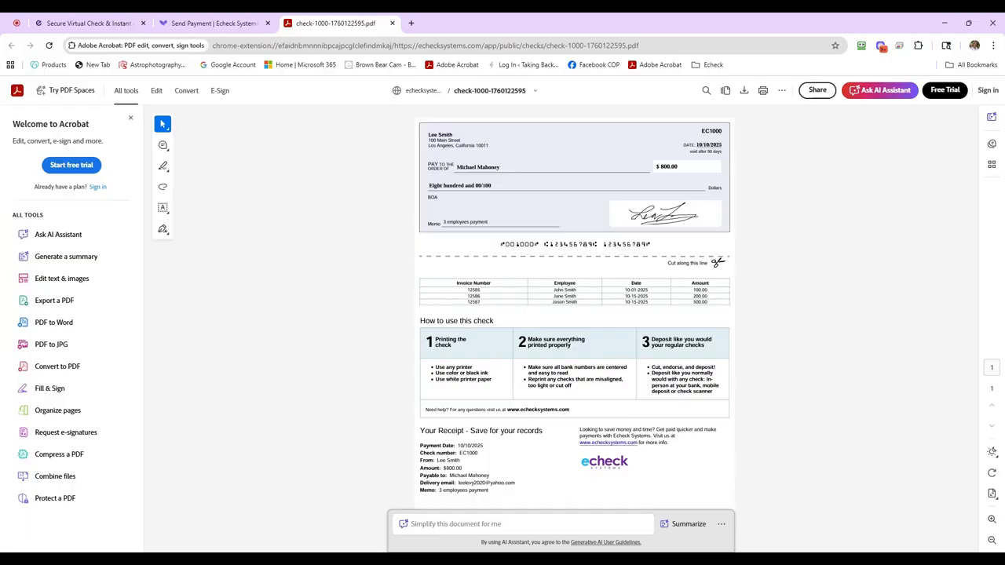
left_click(197, 24)
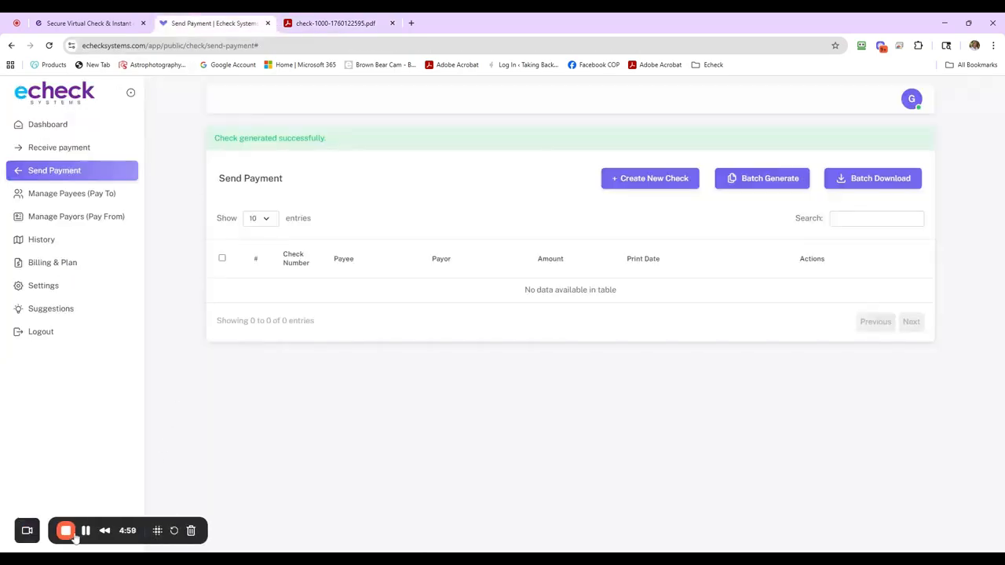